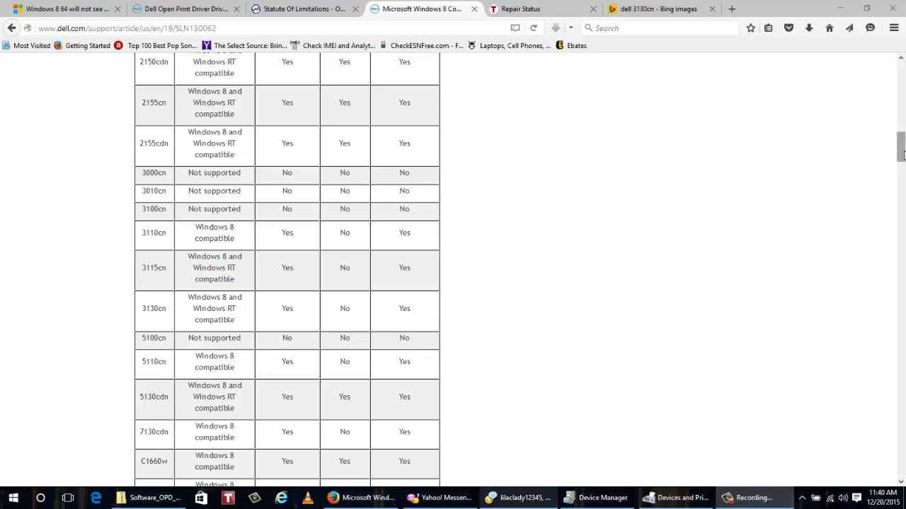
# Step: Bring up the 'Windows 8 64 will not see Dell 3100cn Laser printer' thread and scroll to its top
pyautogui.moveTo(900, 154); pyautogui.dragTo(902, 92)
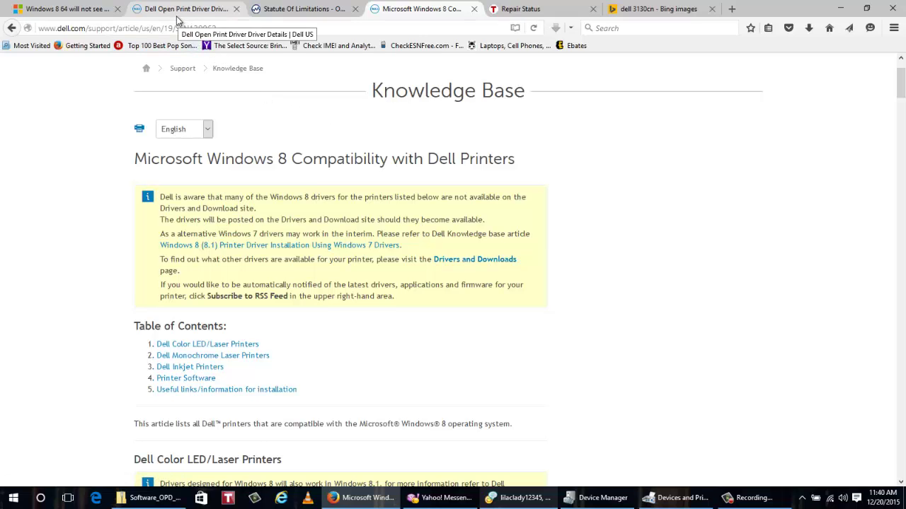
pyautogui.click(85, 14)
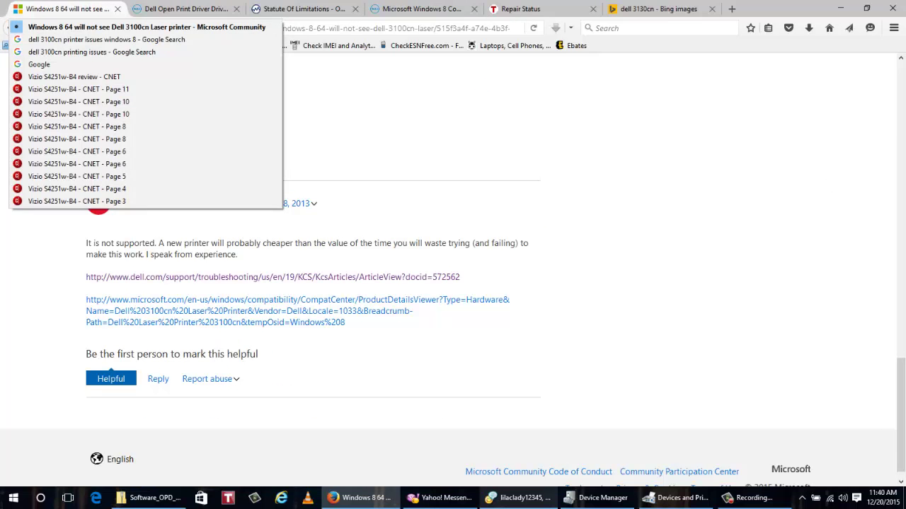
pyautogui.moveTo(899, 405)
pyautogui.mouseDown()
pyautogui.moveTo(898, 129)
pyautogui.moveTo(903, 421)
pyautogui.mouseUp()
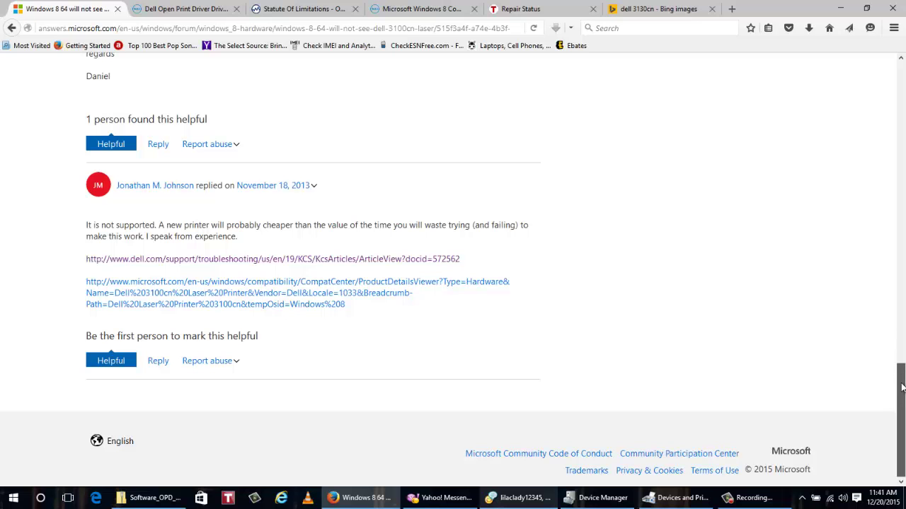
pyautogui.moveTo(902, 386); pyautogui.dragTo(901, 60)
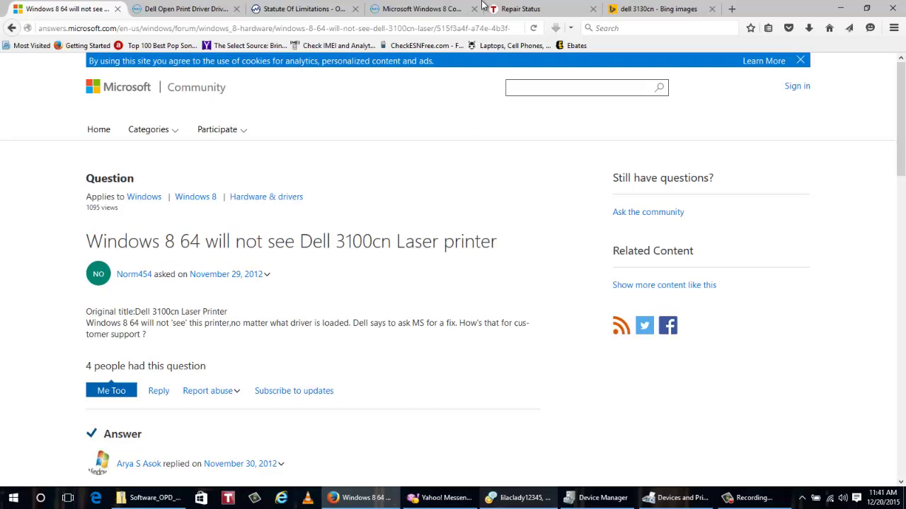
# Step: Review the Dell Open Print Driver file details, then bring up the Software_OPD_Dell_A11_Win folder
pyautogui.click(216, 14)
pyautogui.moveTo(901, 322); pyautogui.dragTo(902, 289)
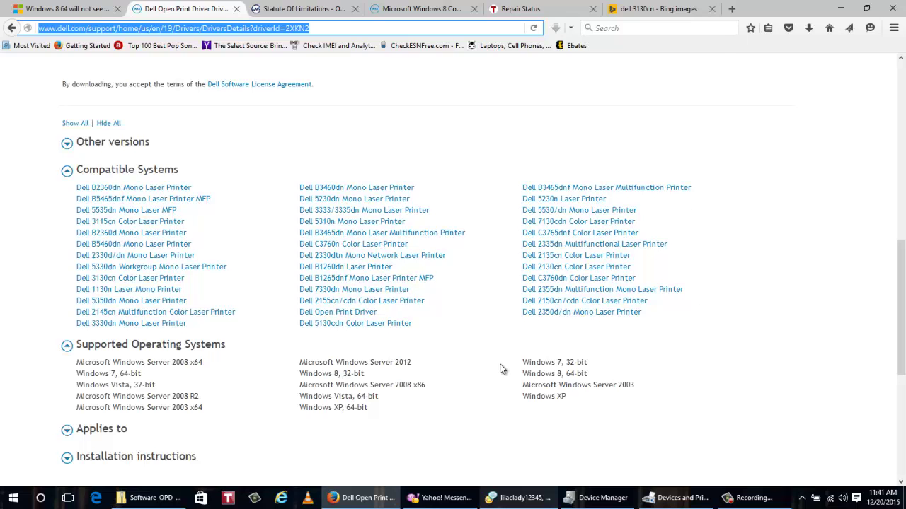
pyautogui.click(154, 499)
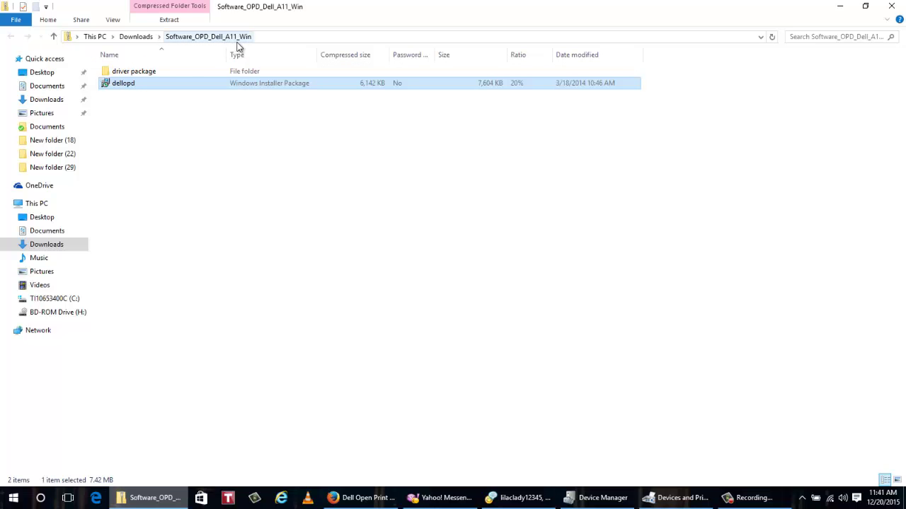
# Step: Run the dellopd package, accept the licence terms and install the Dell Open Print Driver
pyautogui.doubleClick(132, 88)
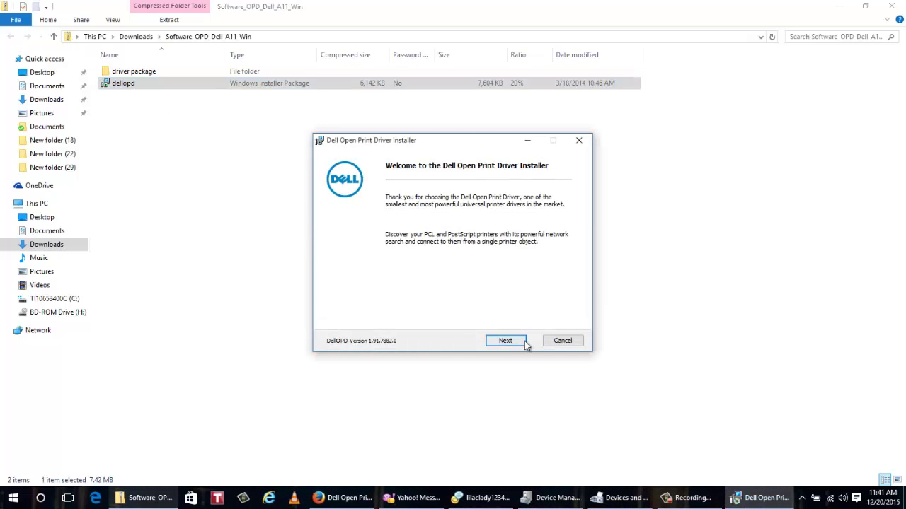
pyautogui.click(505, 341)
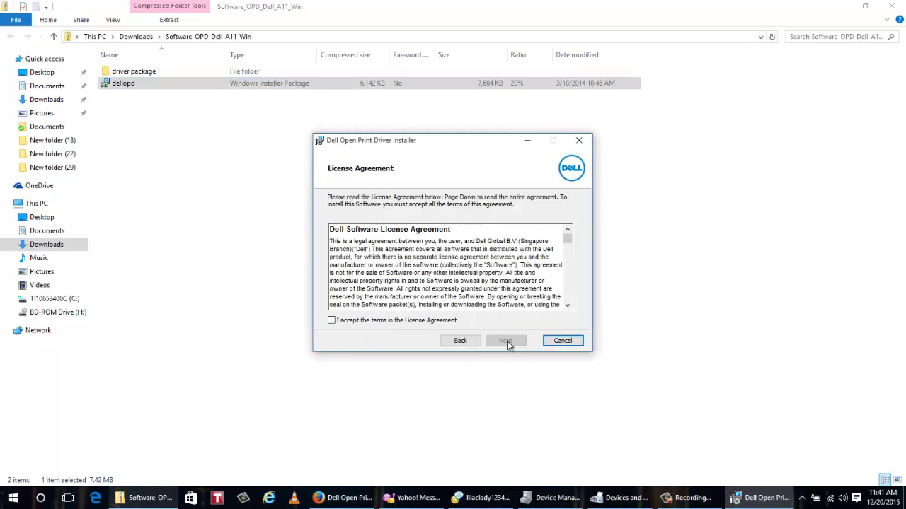
pyautogui.click(331, 321)
pyautogui.click(510, 341)
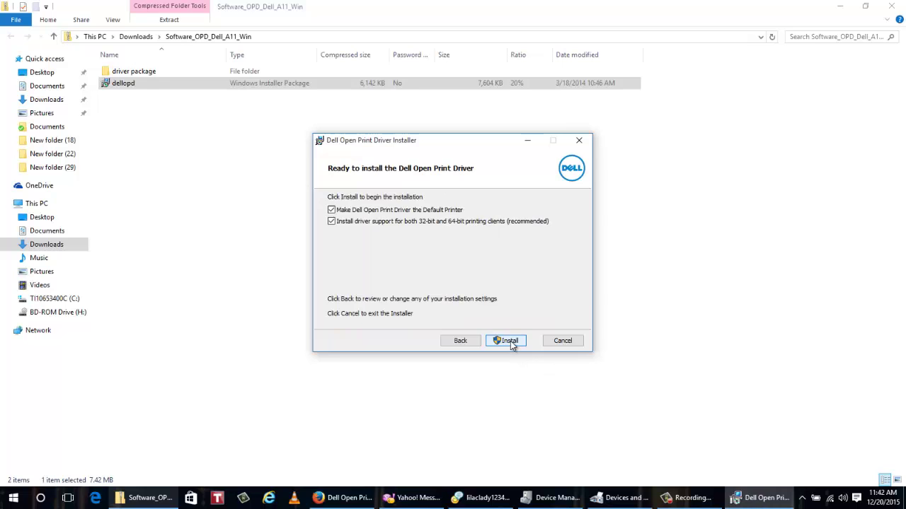
pyautogui.click(510, 341)
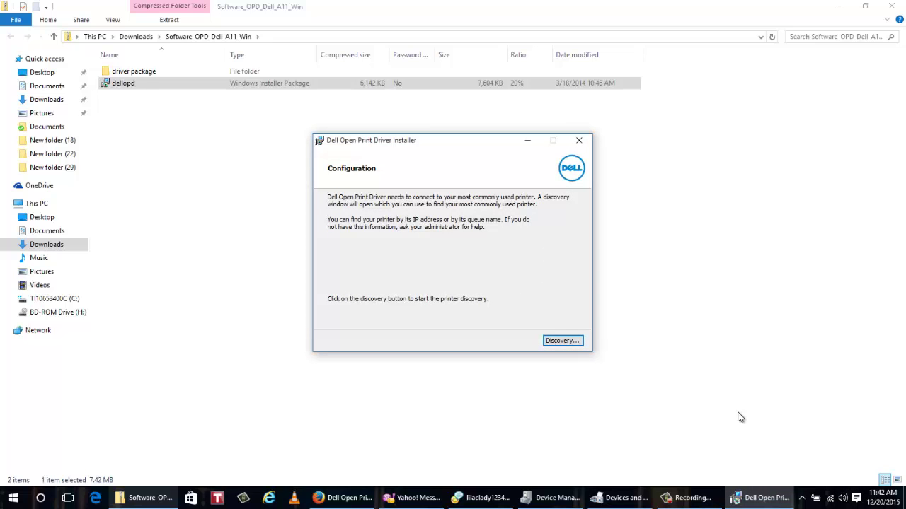
# Step: Start discovery limited to network-connected printers and enter 192.168.1.103 as the specific printer
pyautogui.click(561, 341)
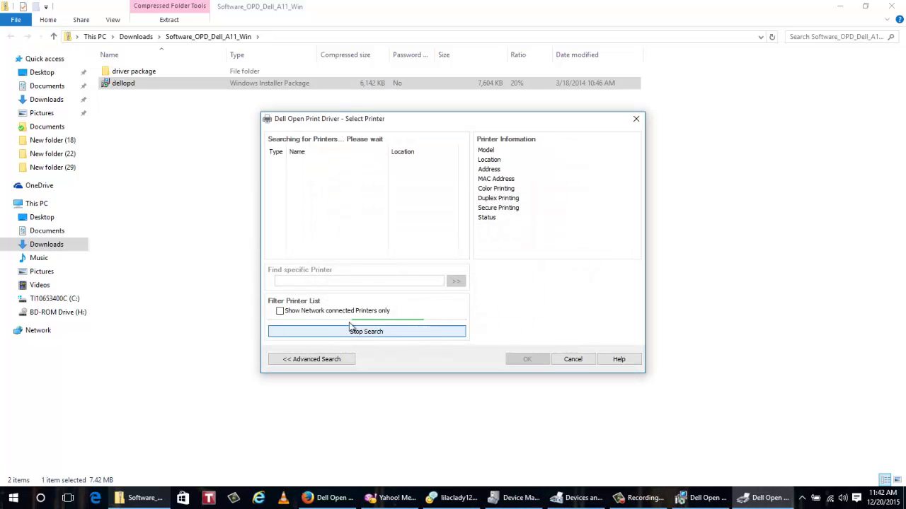
pyautogui.click(279, 312)
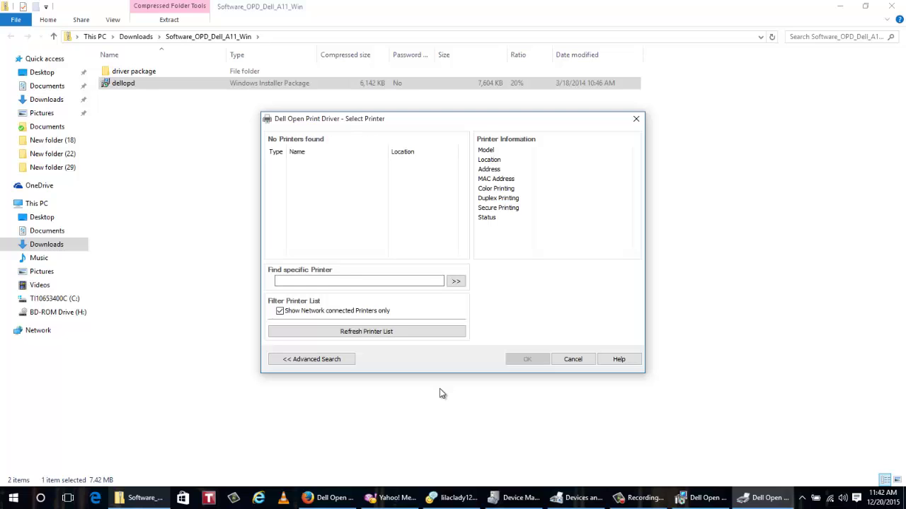
pyautogui.click(346, 282)
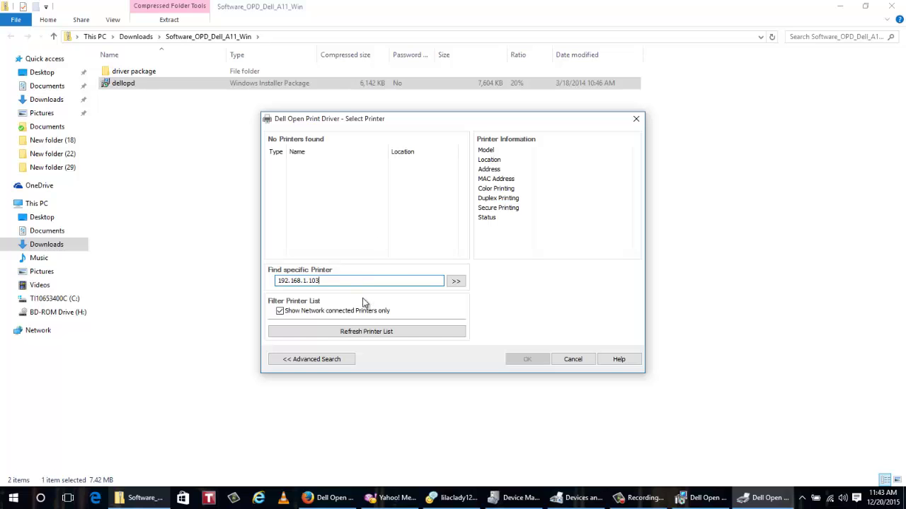
# Step: Search 192.168.1.103, select Dell Laser Printer 3100cn and confirm it to finish installation
pyautogui.click(456, 281)
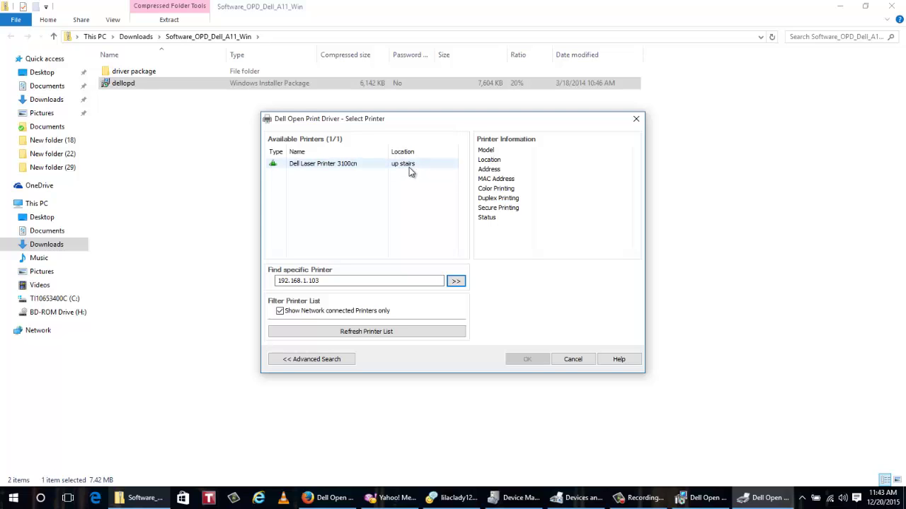
pyautogui.click(338, 166)
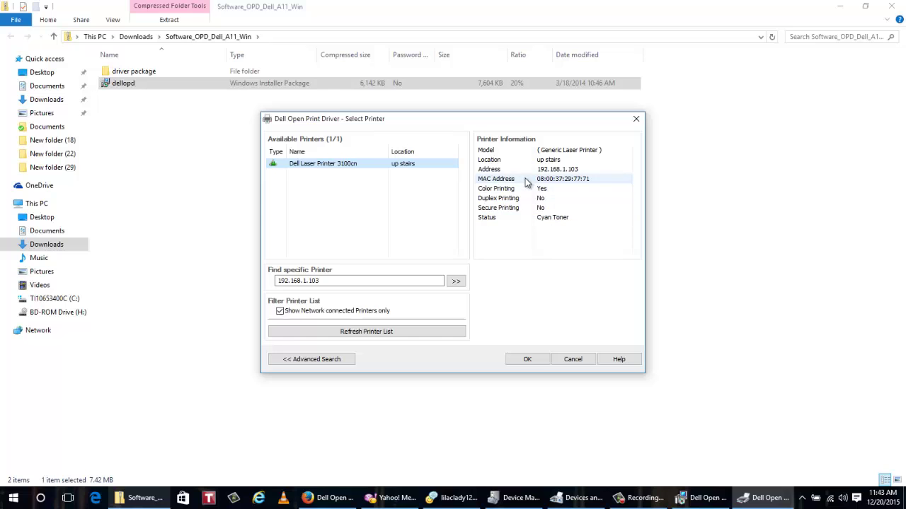
pyautogui.click(530, 357)
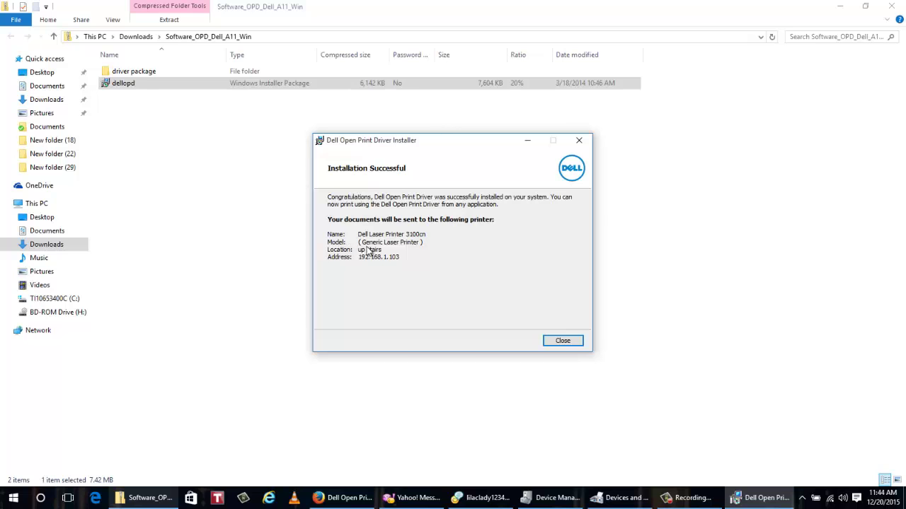
# Step: Close the finished installer and launch Microsoft Edge from the taskbar
pyautogui.click(571, 341)
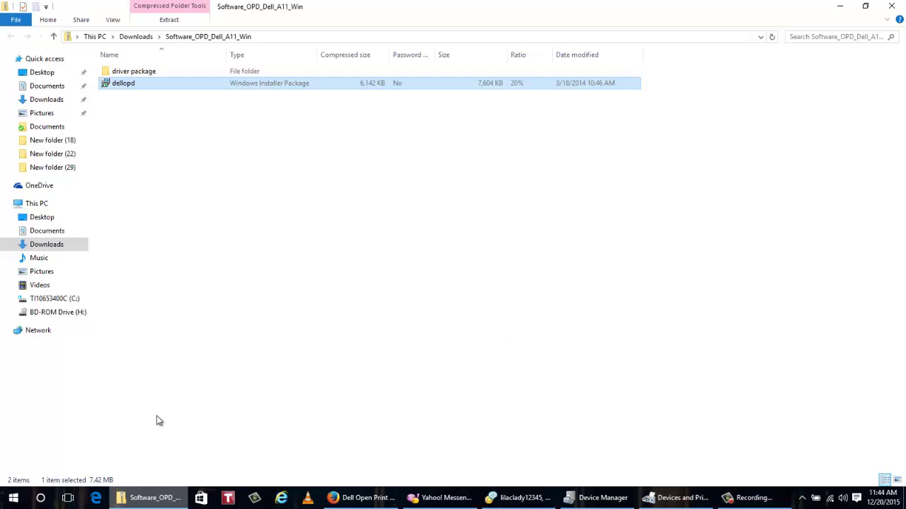
pyautogui.click(95, 499)
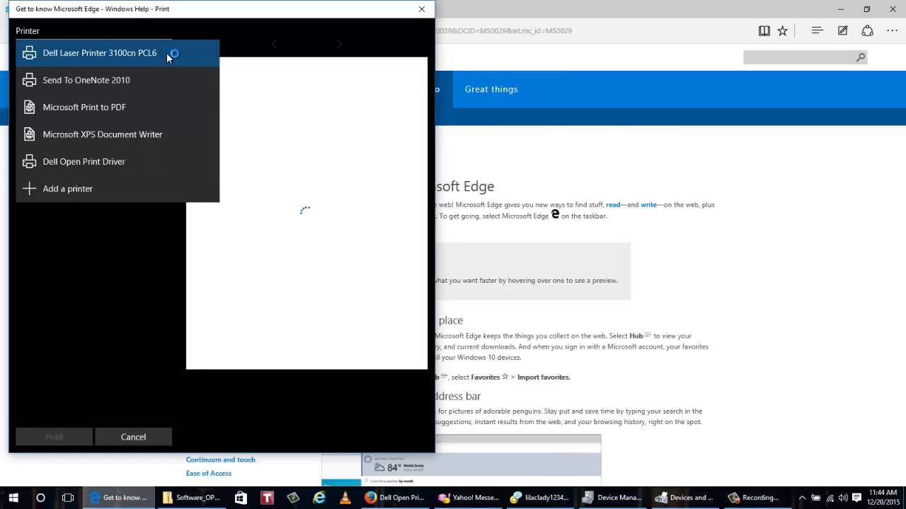
# Step: Print only the current page on Dell Open Print Driver, after briefly trying the 3100cn PCL6
pyautogui.click(94, 161)
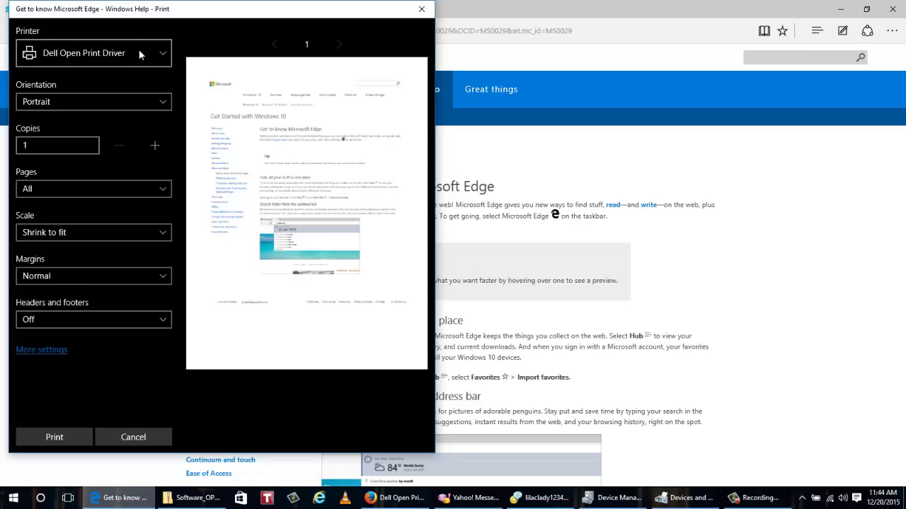
pyautogui.click(163, 50)
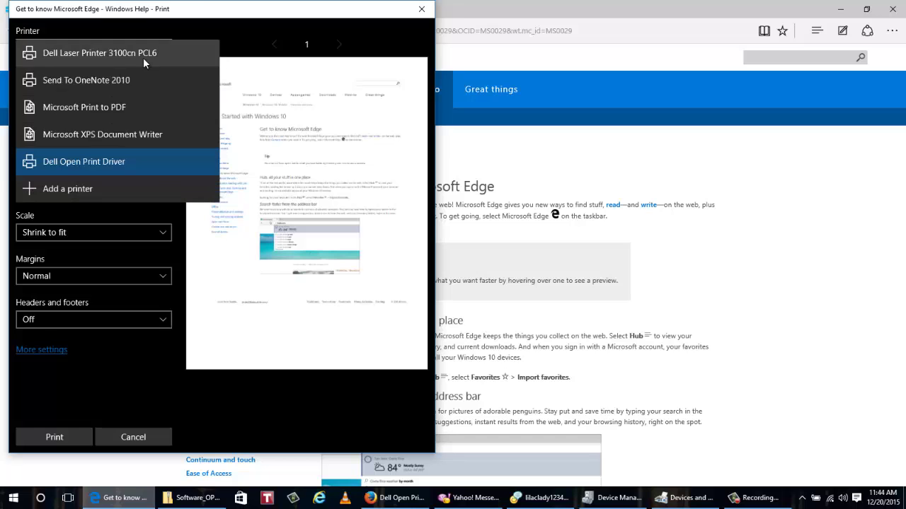
pyautogui.click(144, 57)
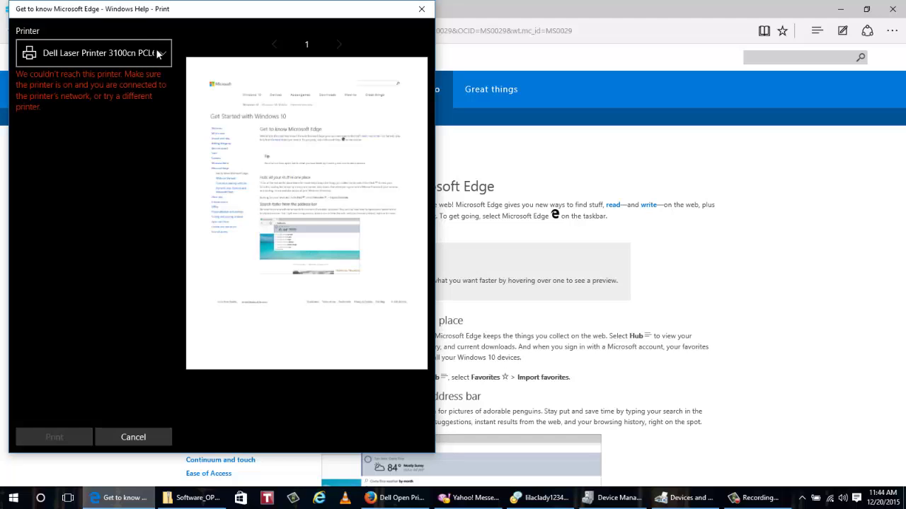
pyautogui.click(159, 54)
pyautogui.click(80, 165)
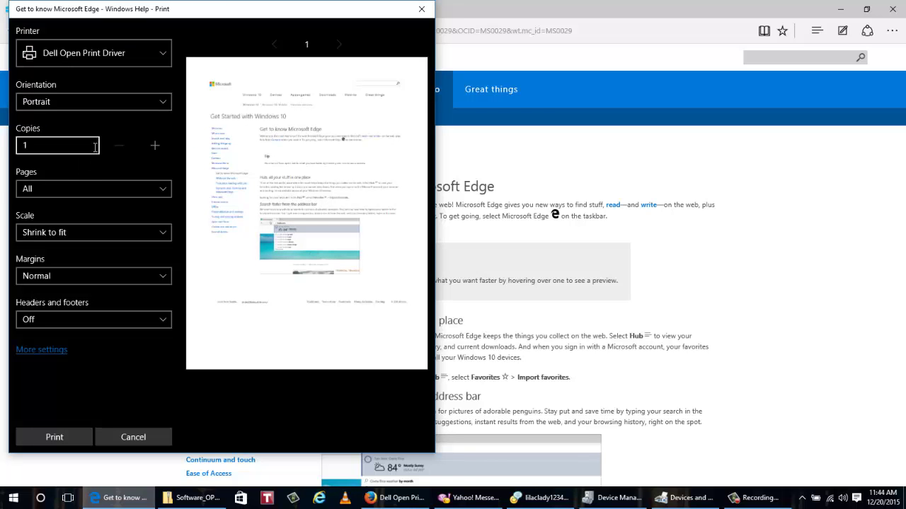
pyautogui.click(73, 193)
pyautogui.click(68, 211)
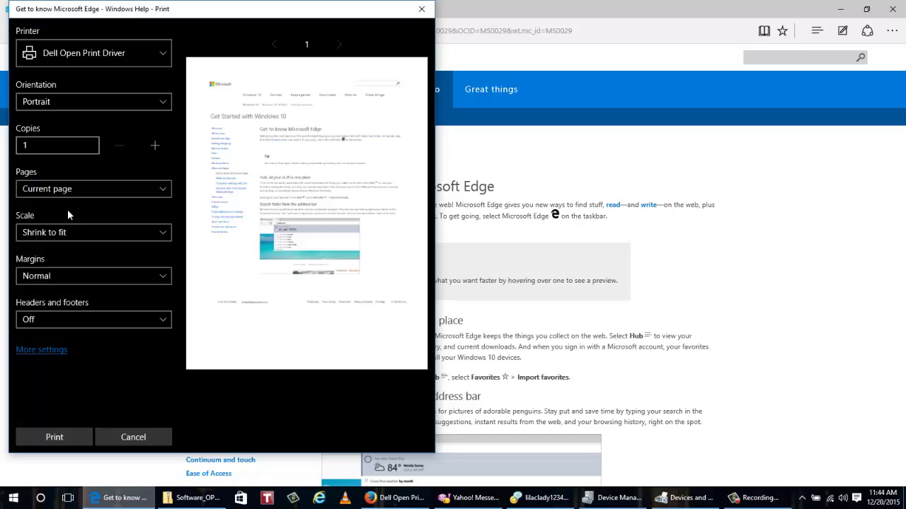
pyautogui.click(68, 437)
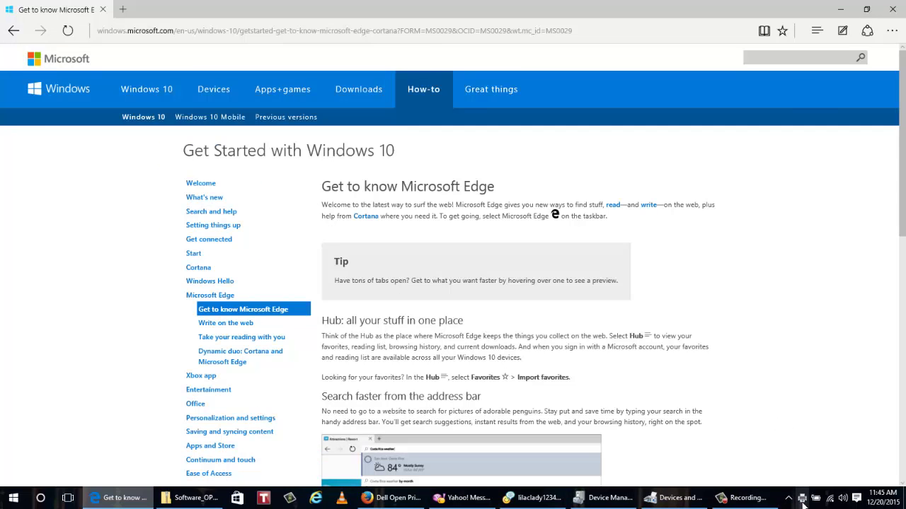
# Step: Confirm the Dell printer's queue is empty, close it, and return to the Software_OPD_Dell_A11_Win folder
pyautogui.doubleClick(802, 501)
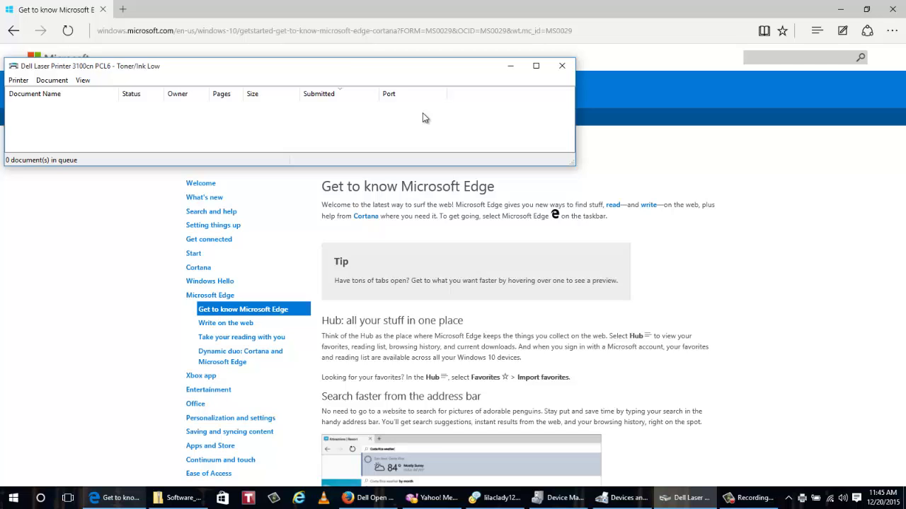
pyautogui.click(563, 66)
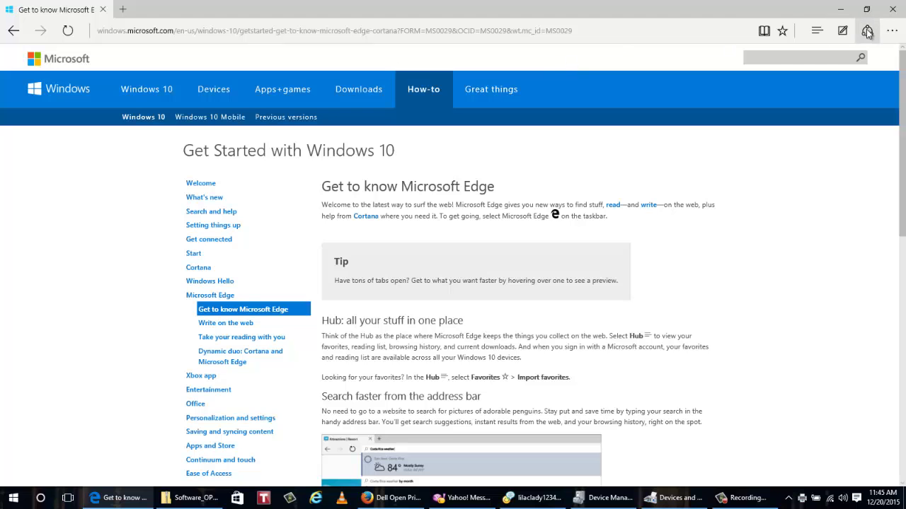
pyautogui.click(382, 499)
pyautogui.click(382, 498)
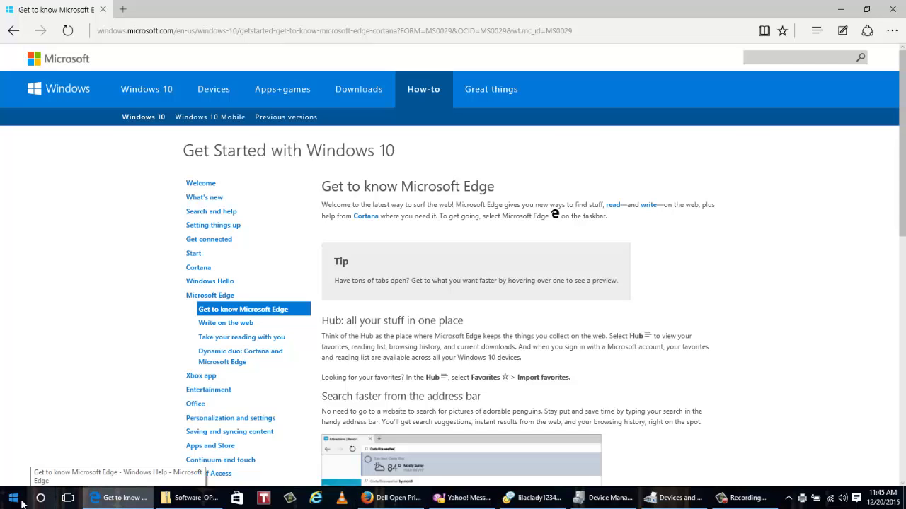
pyautogui.click(186, 498)
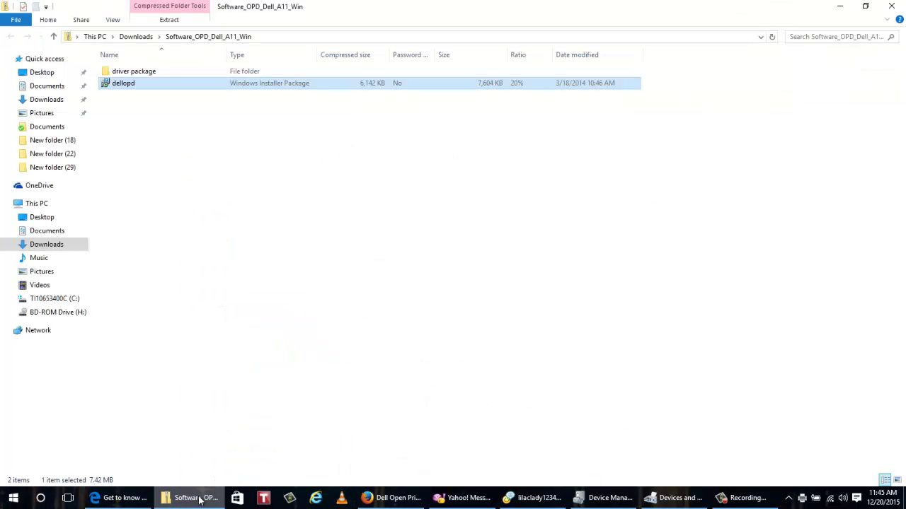
# Step: Open the kitchen-sink photo from the Pictures folder in Photos
pyautogui.click(41, 275)
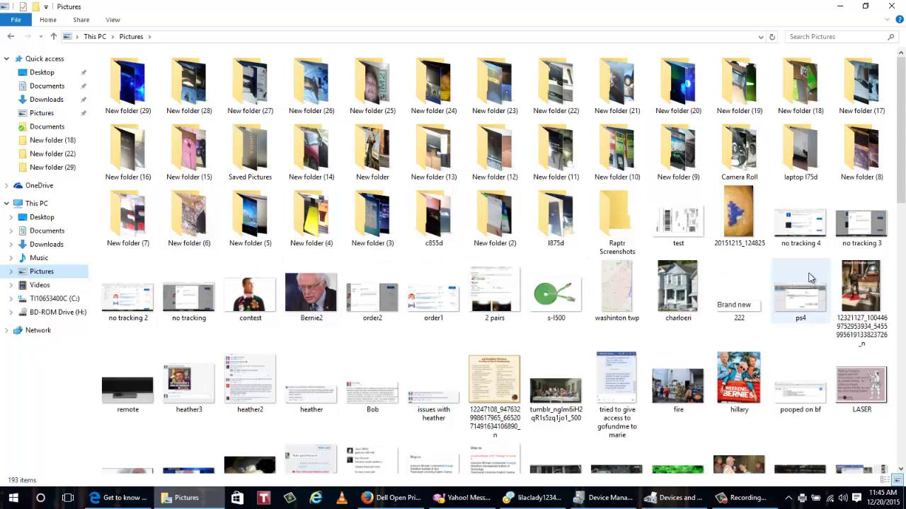
pyautogui.click(850, 283)
pyautogui.doubleClick(852, 282)
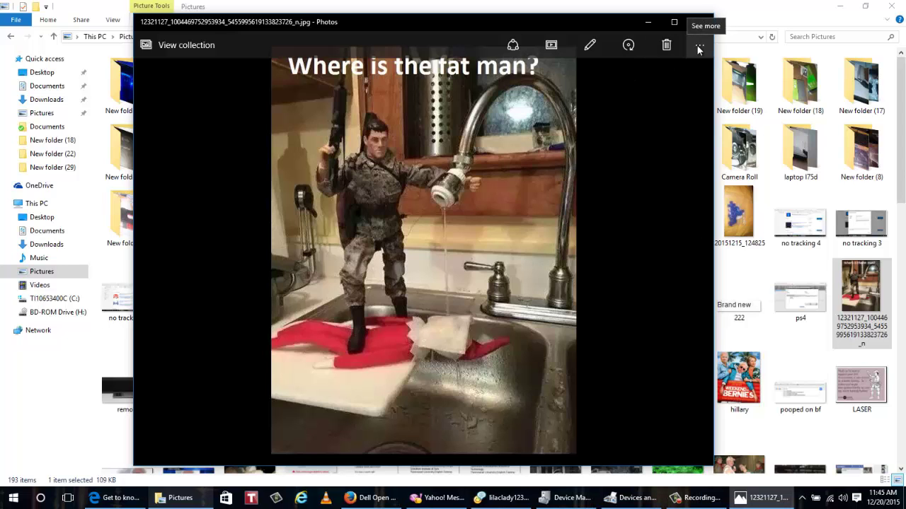
# Step: Set the photo's print job to Color on Dell Open Print Driver and review More settings
pyautogui.click(699, 46)
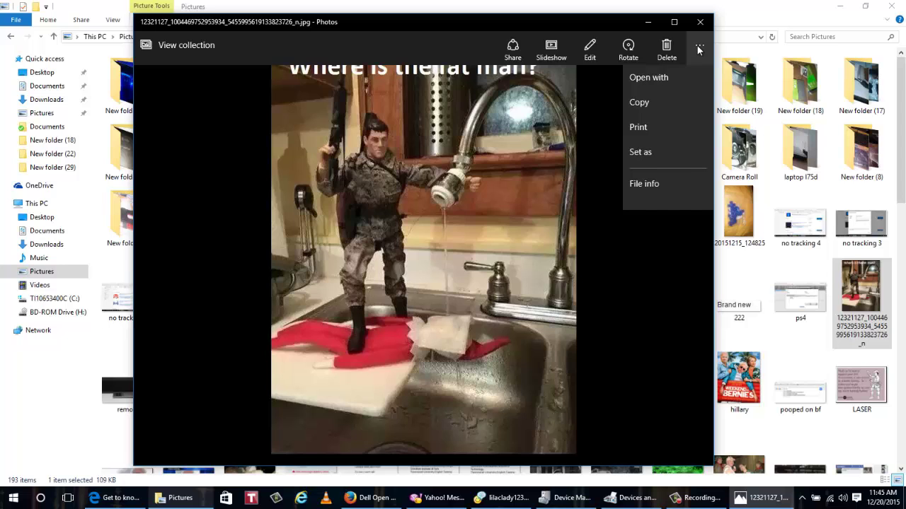
pyautogui.click(659, 127)
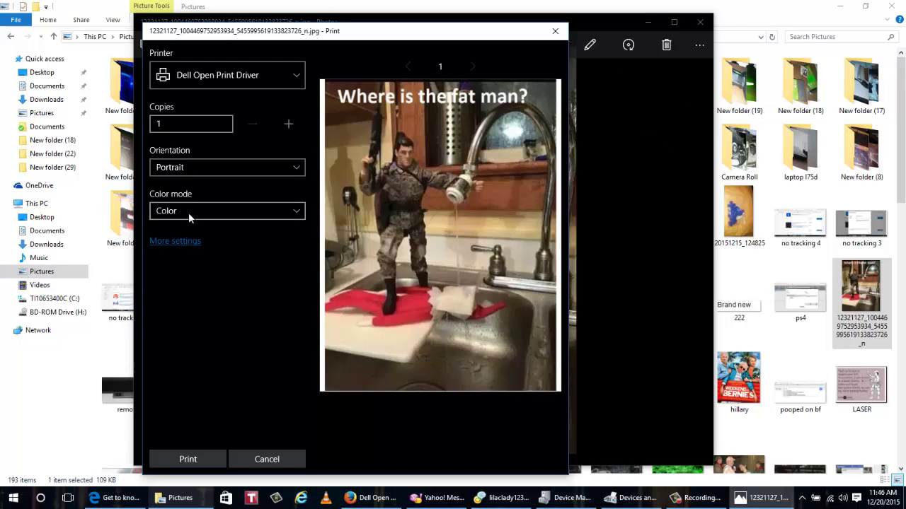
pyautogui.click(188, 212)
pyautogui.click(188, 214)
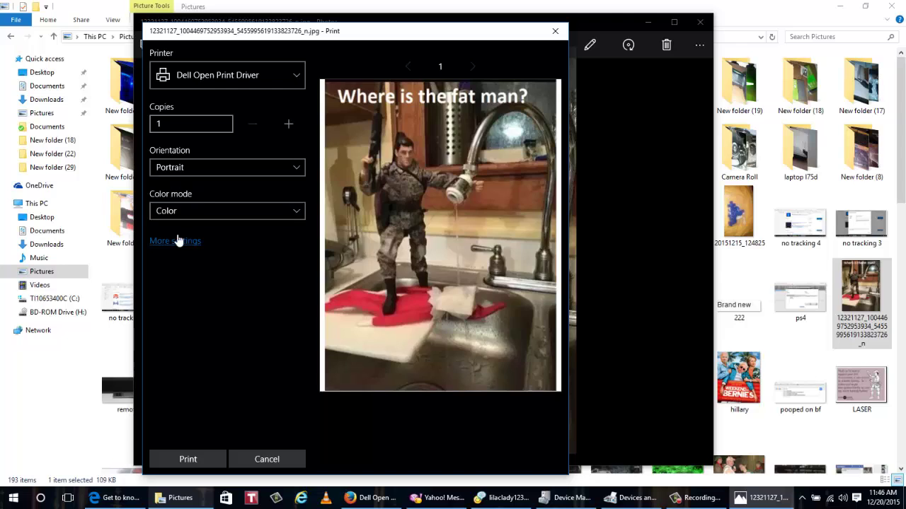
pyautogui.click(175, 240)
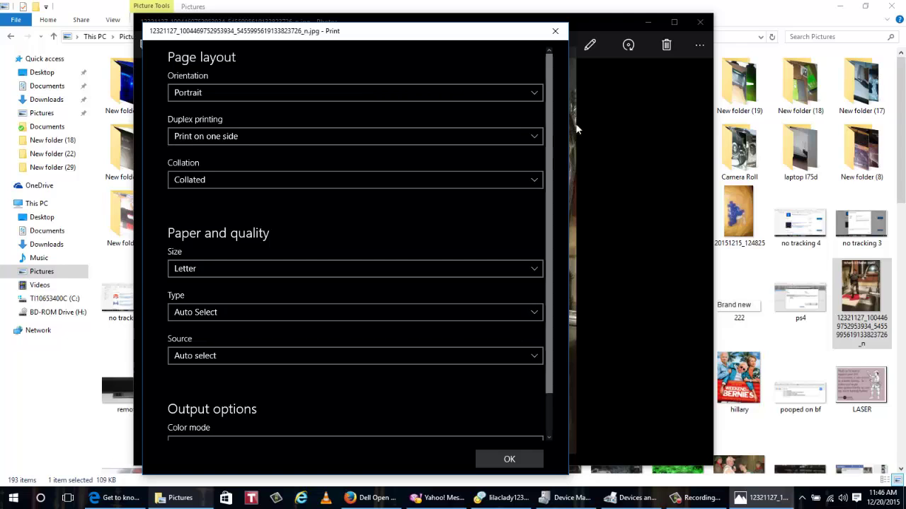
pyautogui.moveTo(546, 101); pyautogui.dragTo(546, 186)
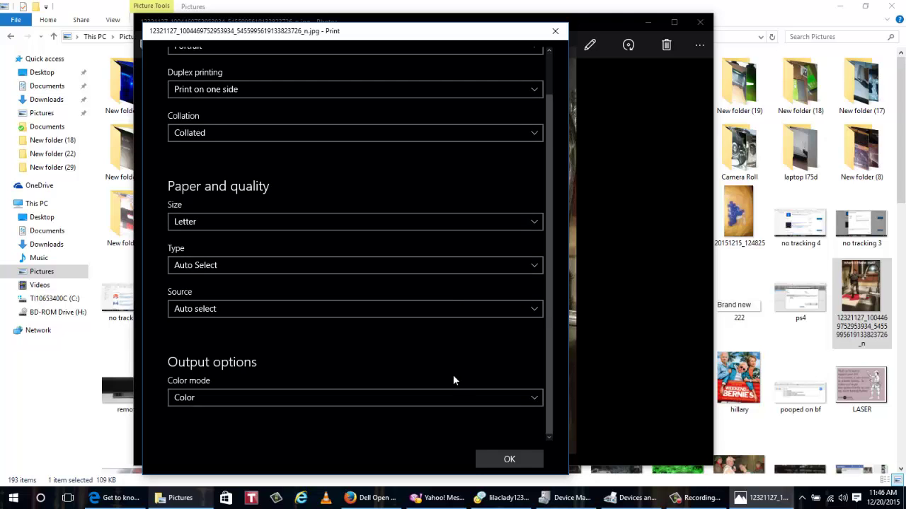
pyautogui.click(521, 460)
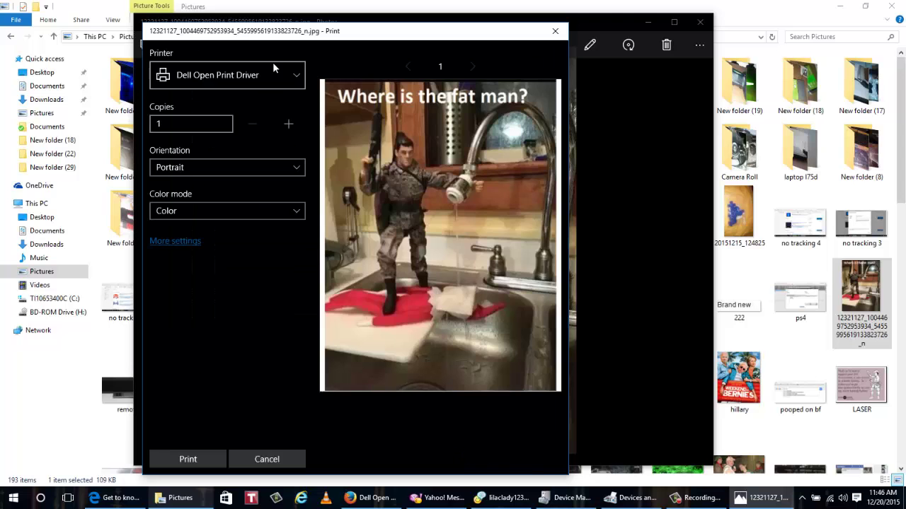
# Step: Switch the Photos print target to the Dell Laser Printer 3100cn PCL6
pyautogui.click(281, 67)
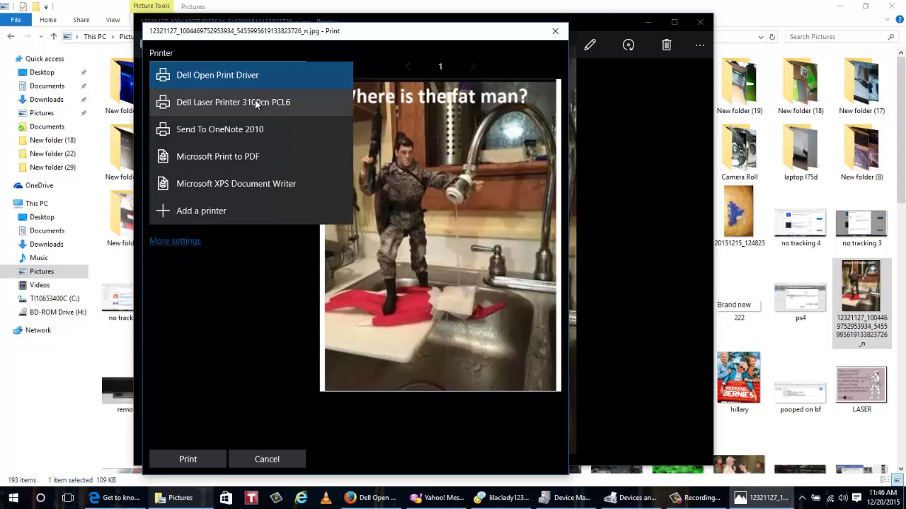
pyautogui.click(256, 103)
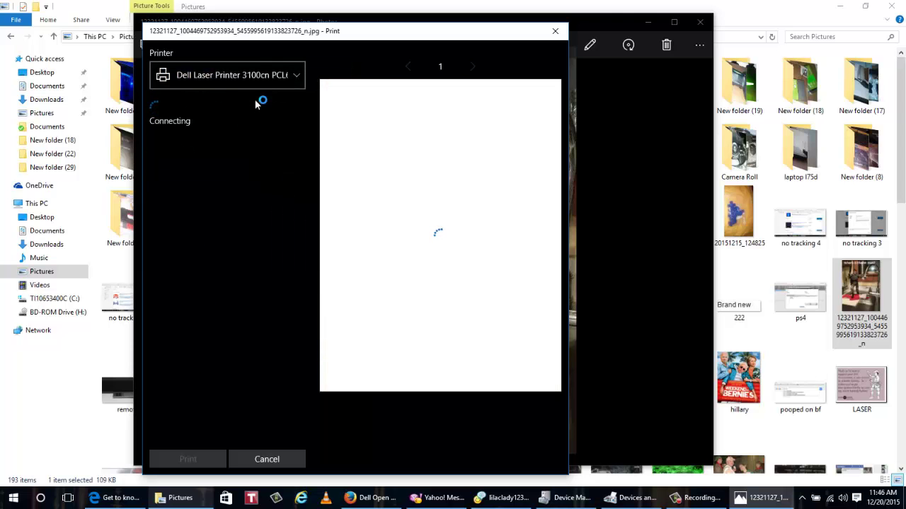